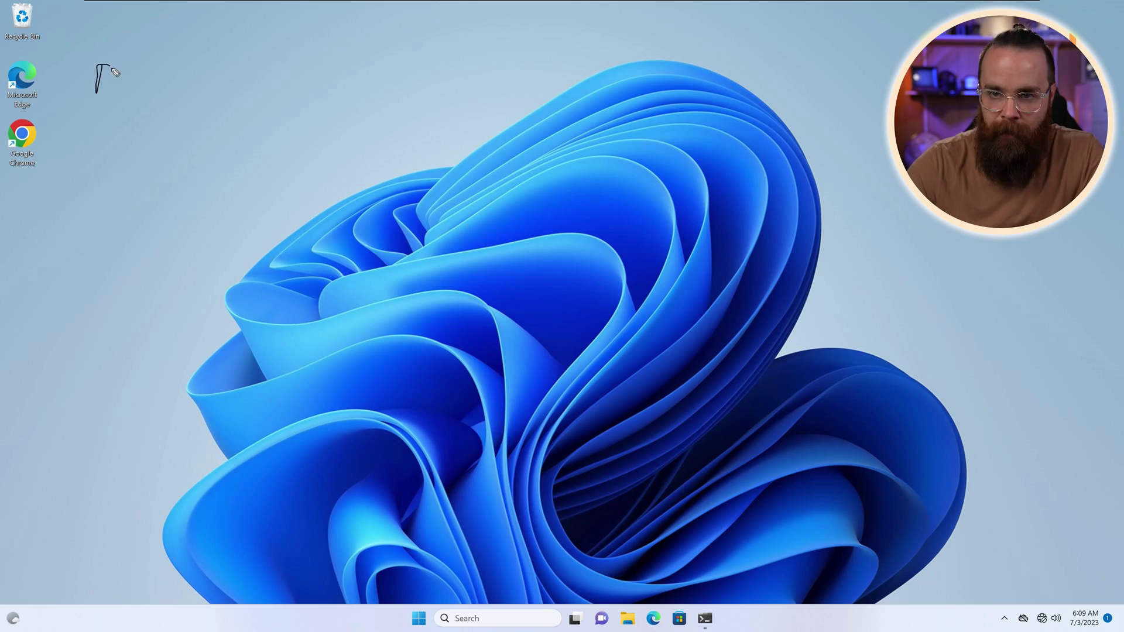
# Handwrite 'Registry = database' with an arrow to '-config settings' and '-options'
pyautogui.moveTo(115, 71)
pyautogui.mouseDown()
pyautogui.moveTo(138, 89)
pyautogui.moveTo(160, 82)
pyautogui.moveTo(185, 94)
pyautogui.mouseUp()
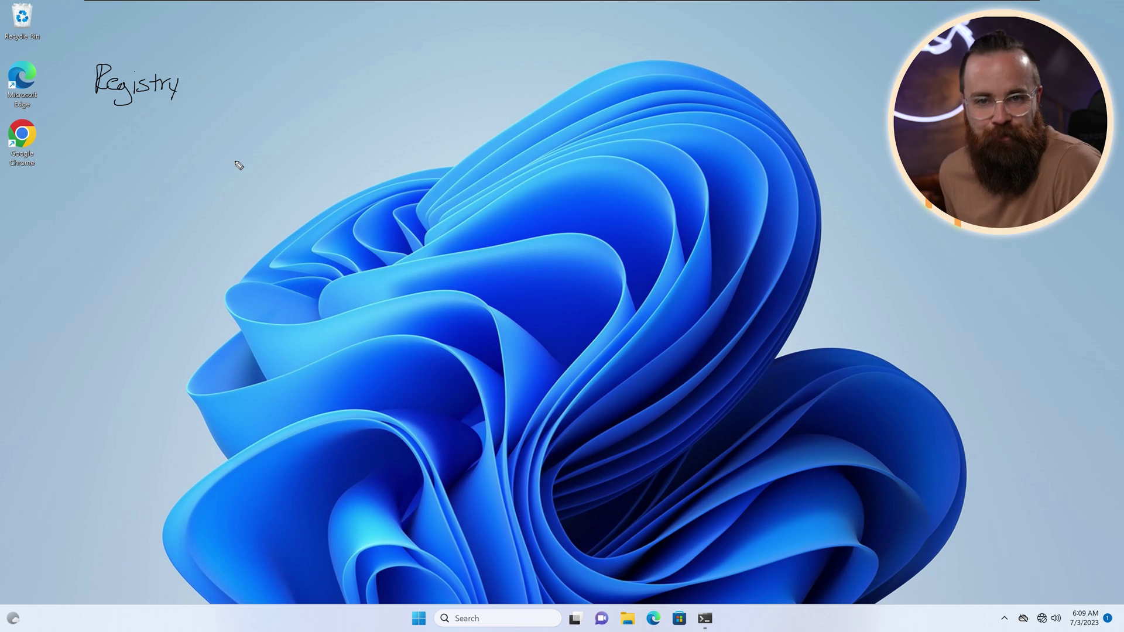
pyautogui.moveTo(187, 81); pyautogui.dragTo(203, 79)
pyautogui.moveTo(187, 88); pyautogui.dragTo(225, 87)
pyautogui.moveTo(234, 73)
pyautogui.mouseDown()
pyautogui.moveTo(252, 94)
pyautogui.moveTo(279, 82)
pyautogui.moveTo(329, 92)
pyautogui.mouseUp()
pyautogui.moveTo(270, 113)
pyautogui.mouseDown()
pyautogui.moveTo(221, 154)
pyautogui.moveTo(219, 178)
pyautogui.moveTo(316, 181)
pyautogui.mouseUp()
pyautogui.moveTo(155, 217)
pyautogui.mouseDown()
pyautogui.moveTo(196, 231)
pyautogui.moveTo(222, 218)
pyautogui.moveTo(242, 233)
pyautogui.mouseUp()
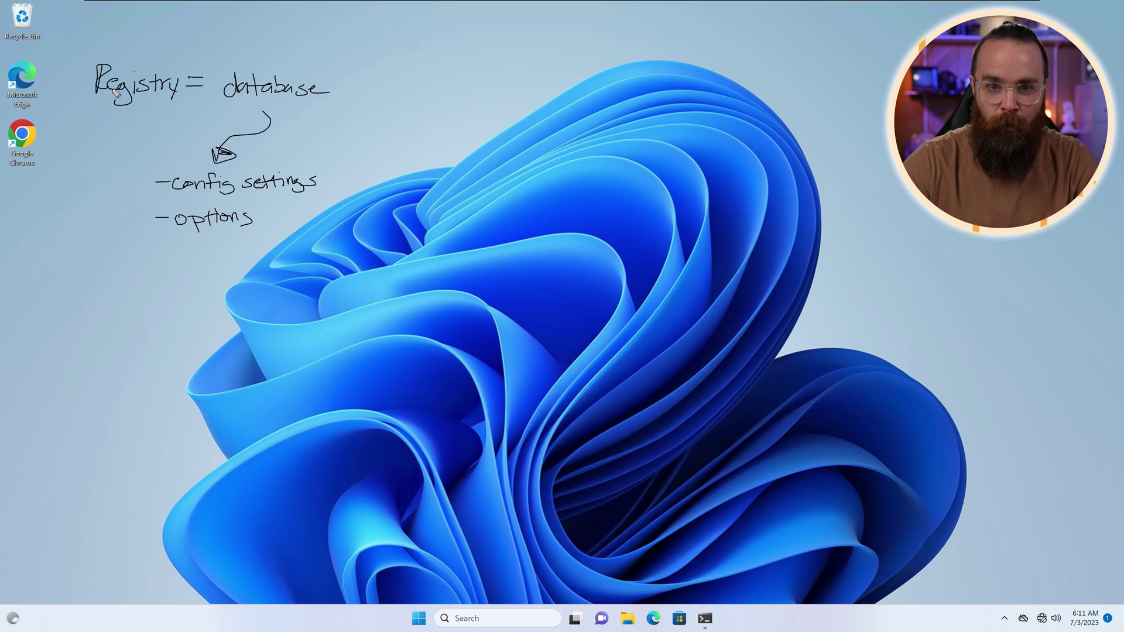
# Draw a box around 'Registry', then clear all the handwritten notes
pyautogui.moveTo(82, 57)
pyautogui.mouseDown()
pyautogui.moveTo(188, 114)
pyautogui.moveTo(171, 59)
pyautogui.moveTo(82, 58)
pyautogui.mouseUp()
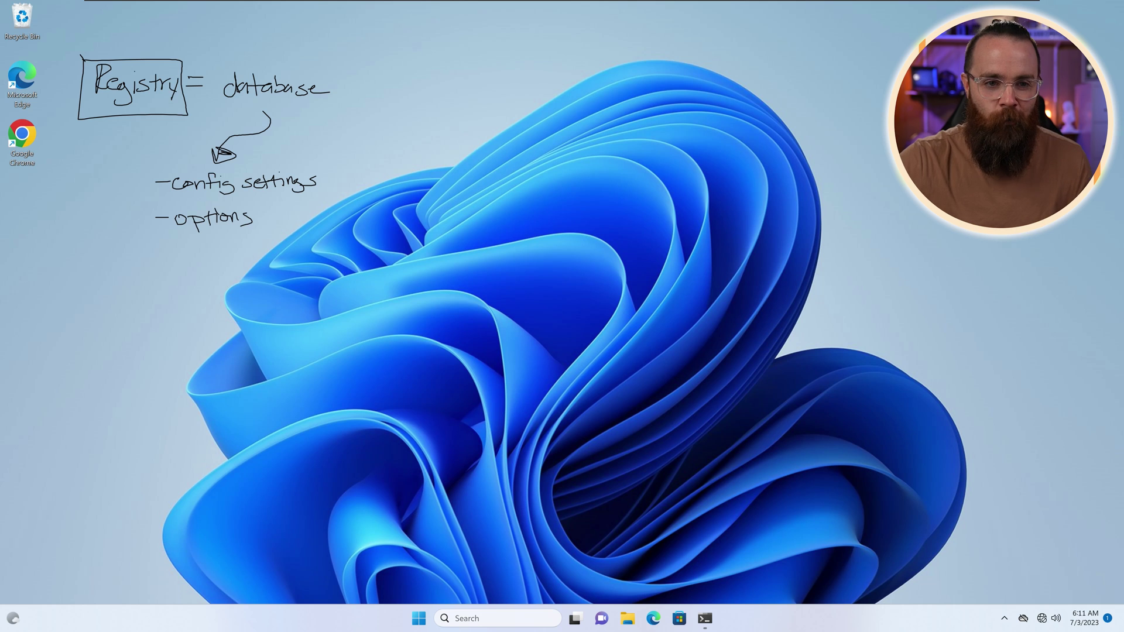
pyautogui.press('Escape')
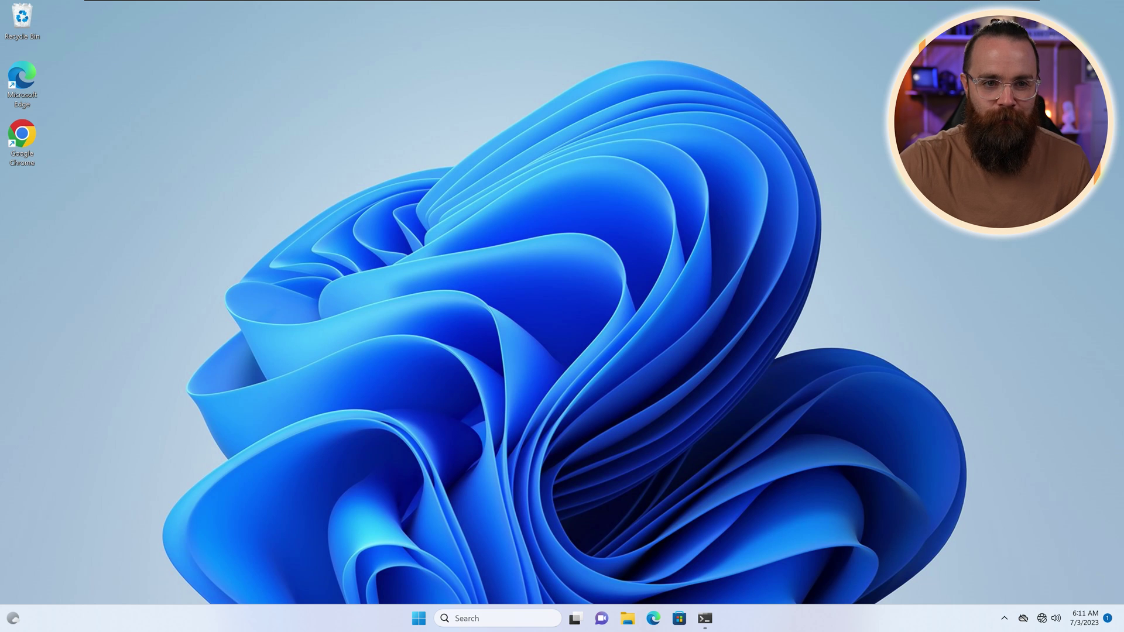
# Find Registry Editor by searching 'regedit' and run it as administrator
pyautogui.click(472, 608)
pyautogui.write('regedit')
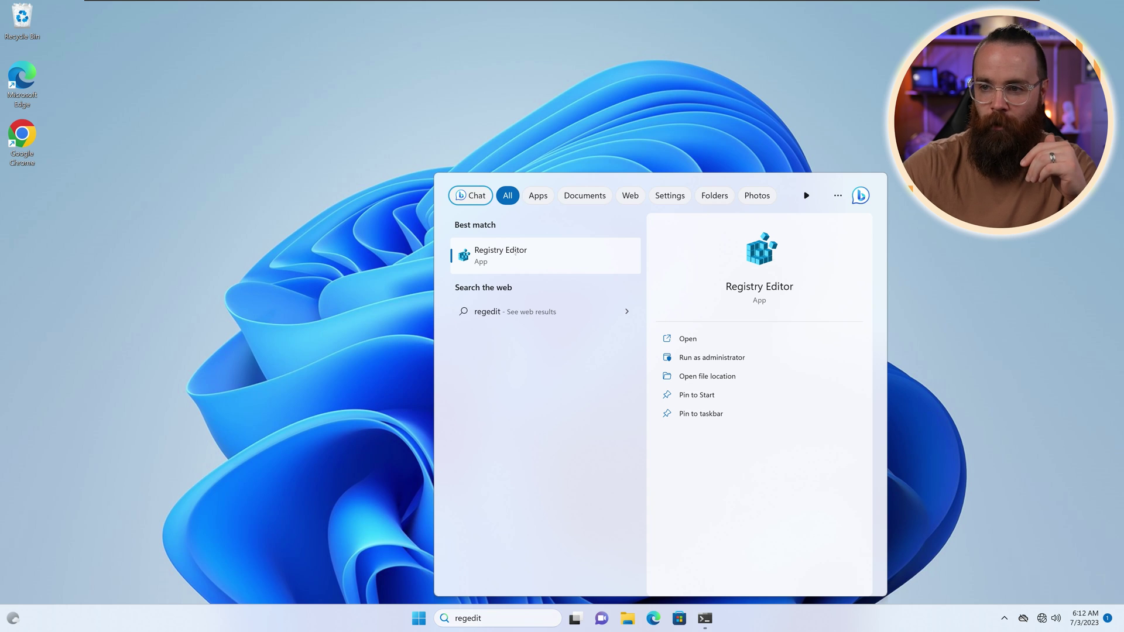
pyautogui.rightClick(533, 262)
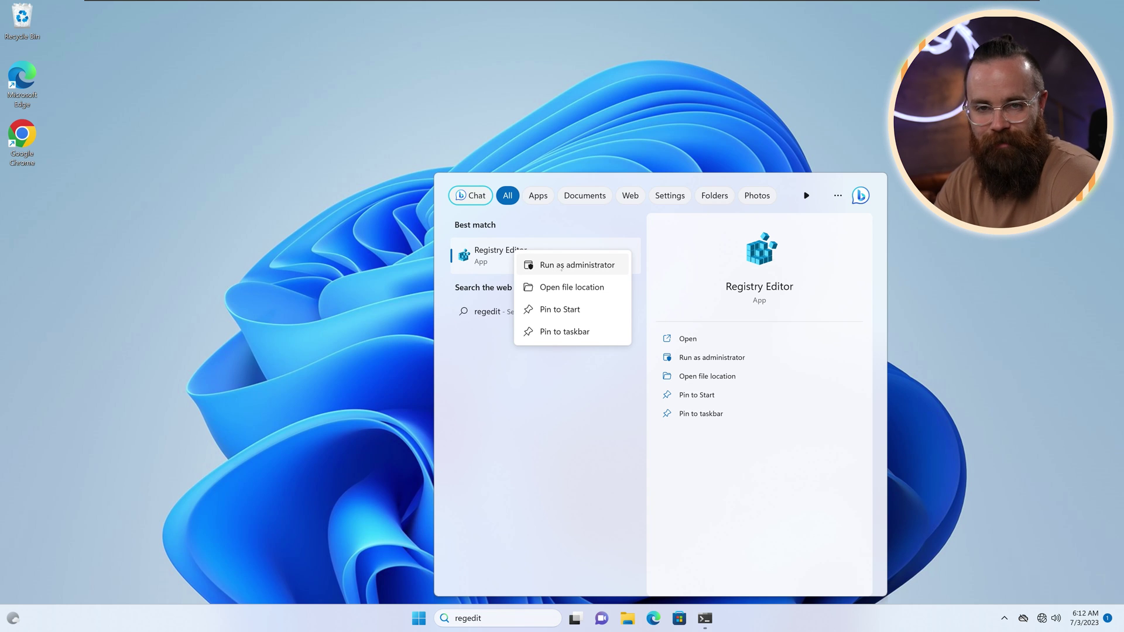
pyautogui.click(571, 265)
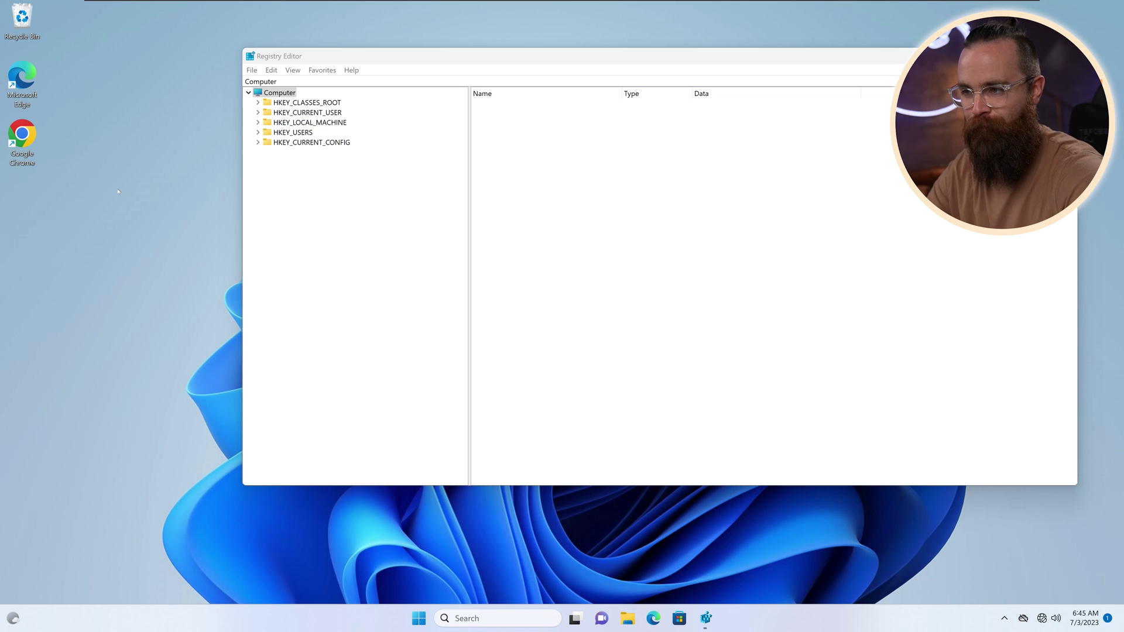
pyautogui.rightClick(118, 191)
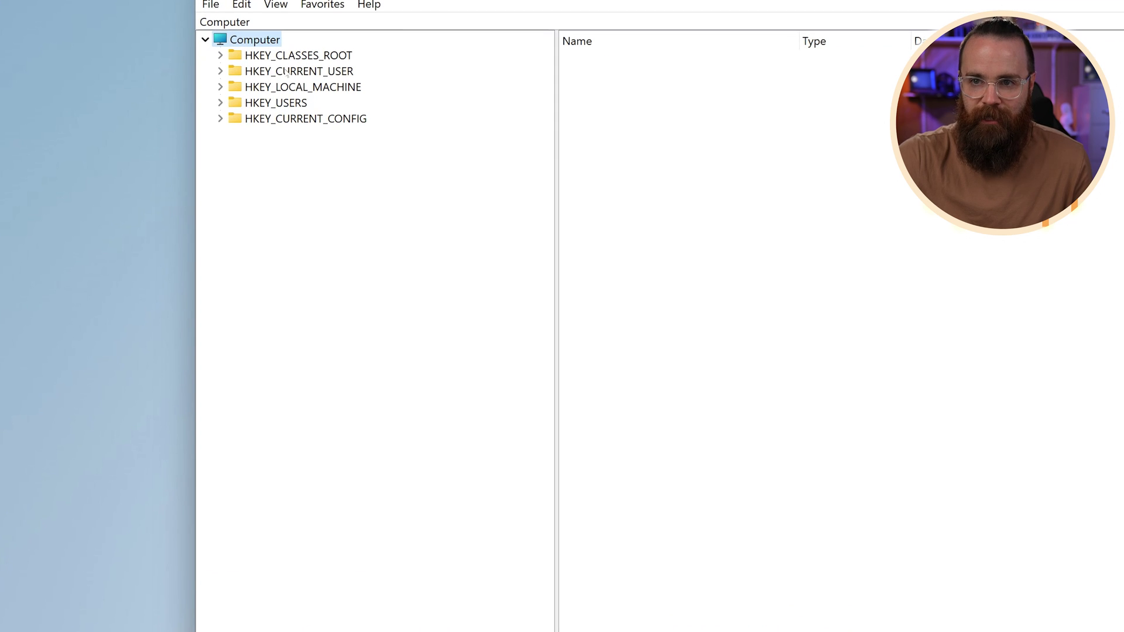
# Expand HKEY_CURRENT_USER, then Software, then Classes in the key tree
pyautogui.click(287, 72)
pyautogui.click(220, 71)
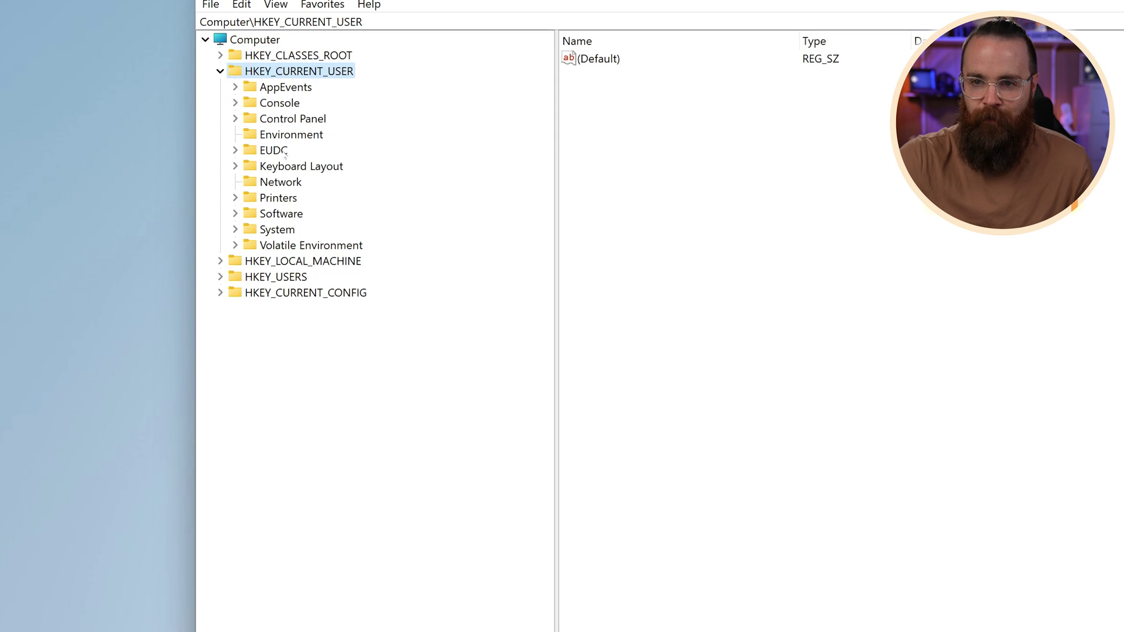
pyautogui.click(236, 214)
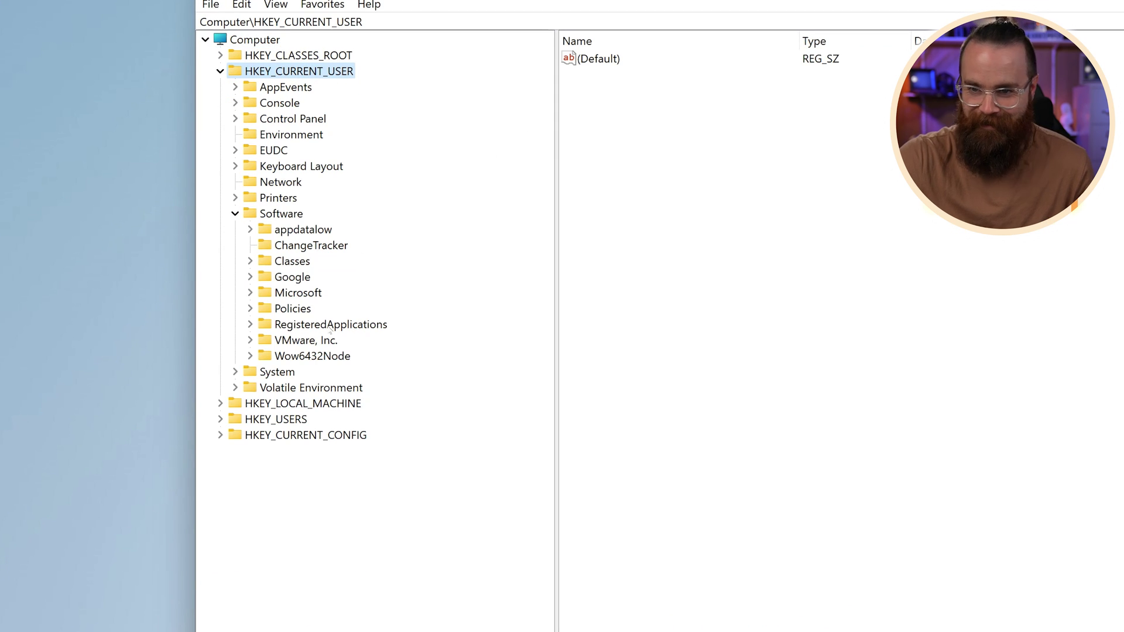
pyautogui.click(250, 261)
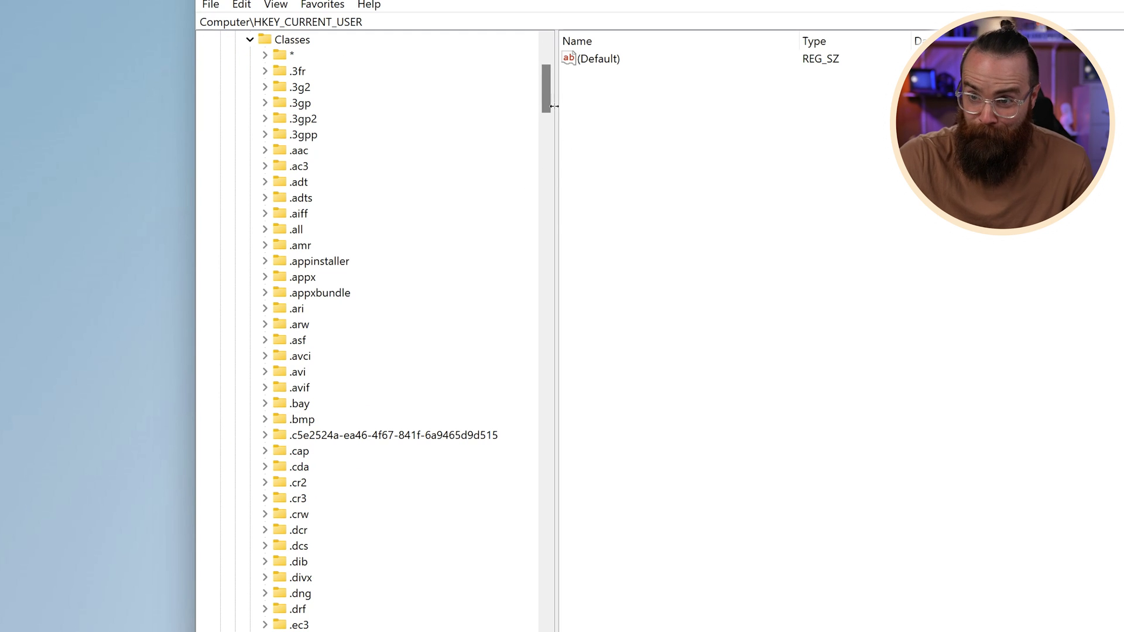
pyautogui.moveTo(546, 106); pyautogui.dragTo(534, 470)
# Open the CLSID key and step through its GUID subkeys back to CLSID
pyautogui.doubleClick(303, 419)
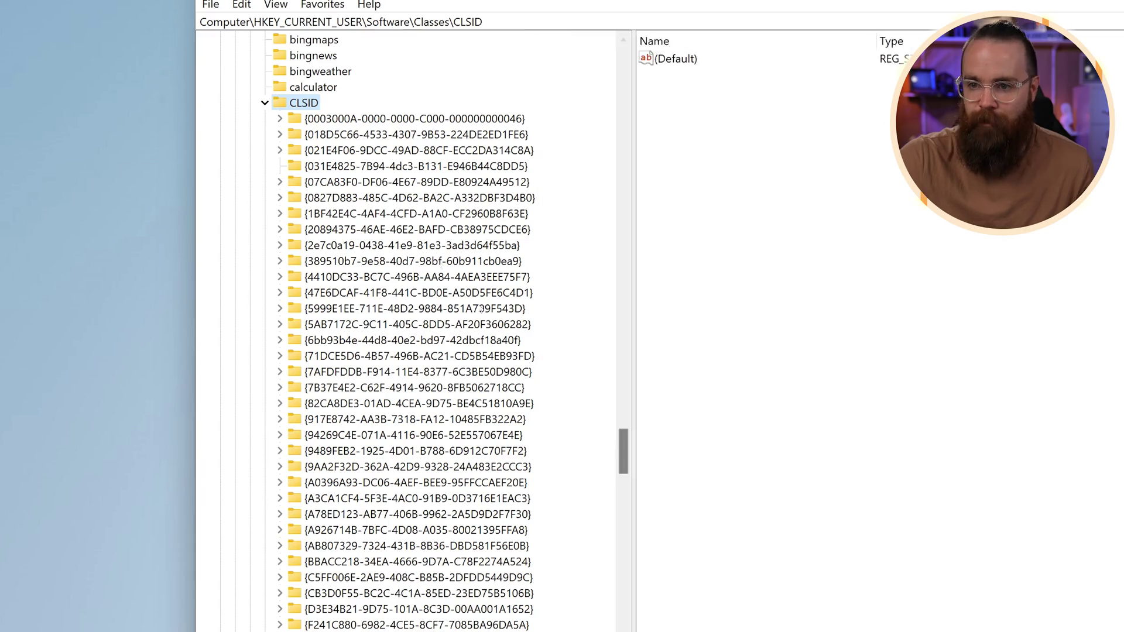
pyautogui.press('Down')
pyautogui.press('Down')
pyautogui.press('Down')
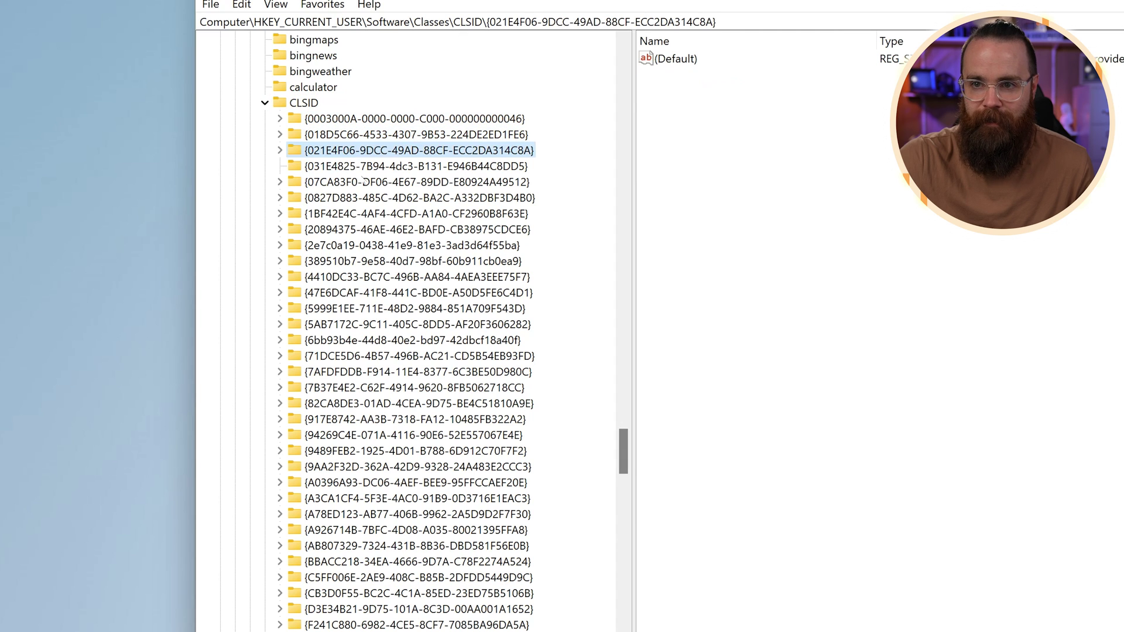
pyautogui.press('Down')
pyautogui.press('Down')
pyautogui.press('Up')
pyautogui.press('Up')
pyautogui.press('Up')
pyautogui.press('Up')
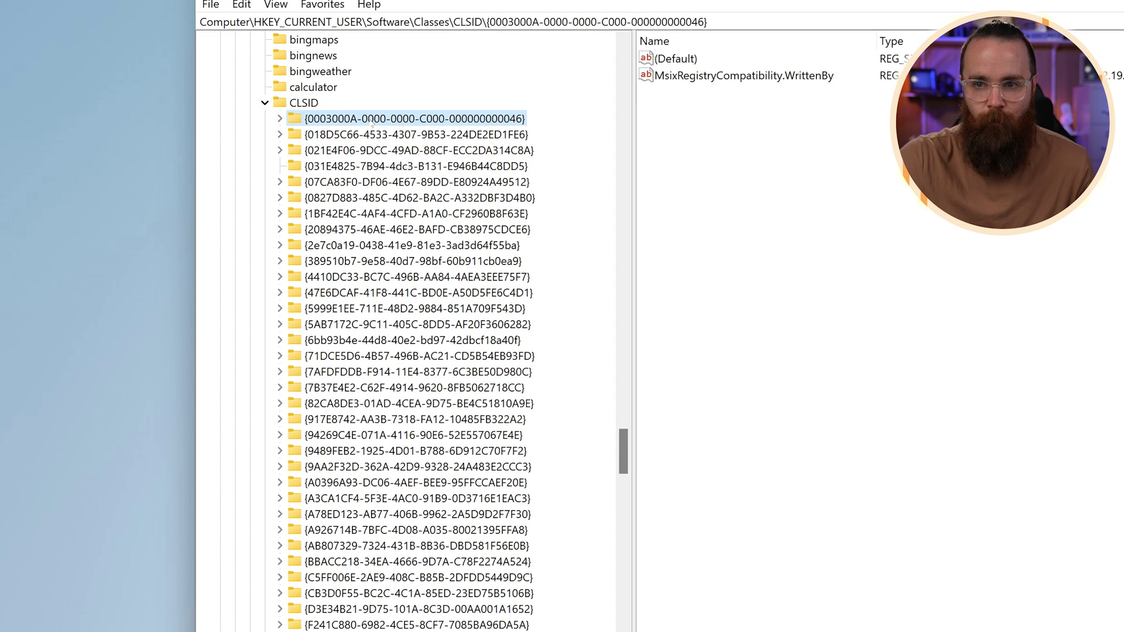
pyautogui.press('Up')
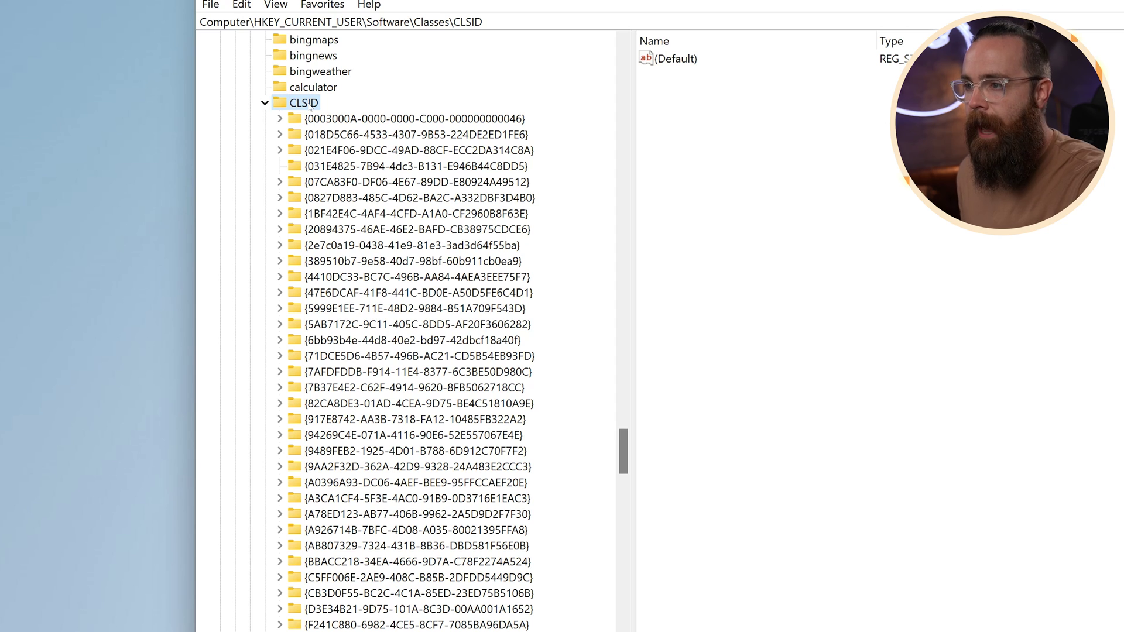
pyautogui.rightClick(309, 105)
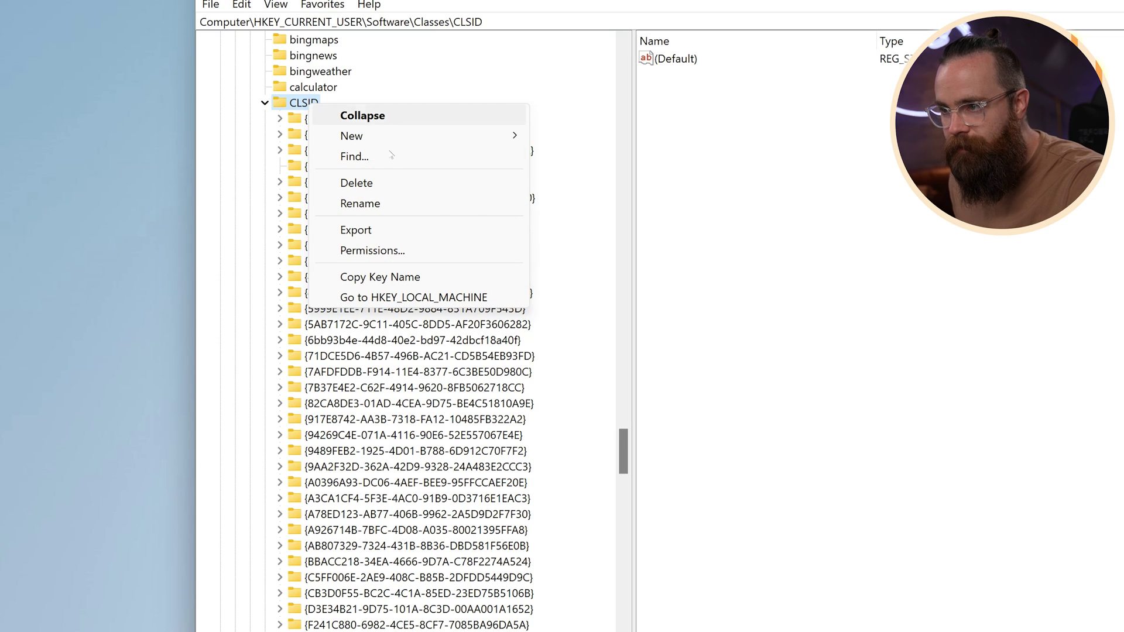
# Export the CLSID branch to the Desktop as clisd_backup.reg
pyautogui.click(377, 222)
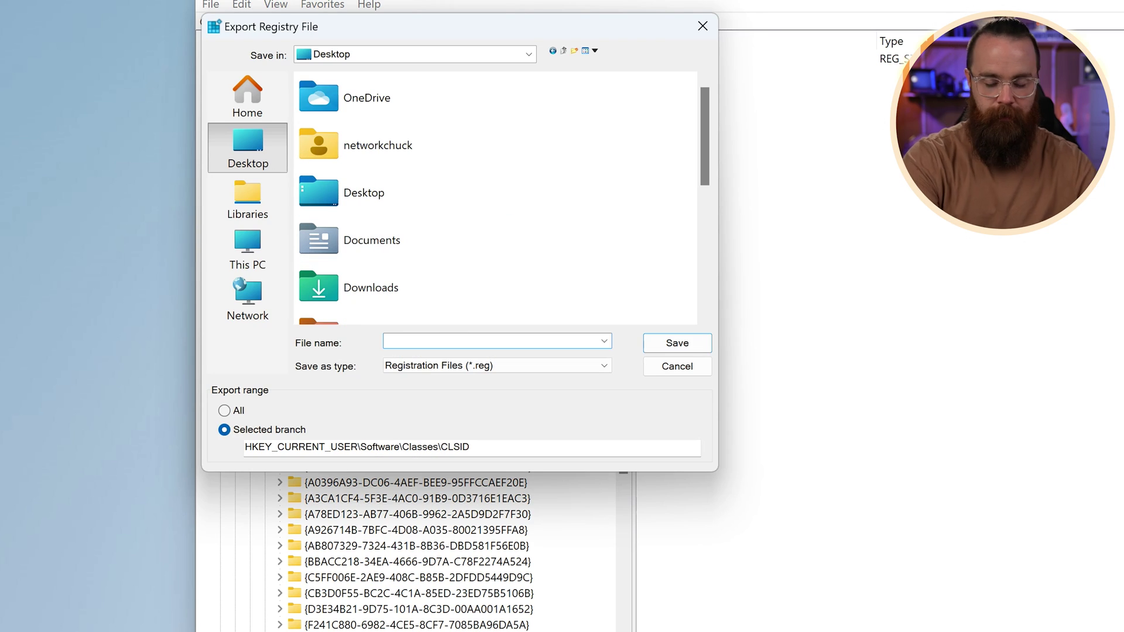
pyautogui.write(';clisd')
pyautogui.press('Home')
pyautogui.press('Delete')
pyautogui.press('End')
pyautogui.write('_bac')
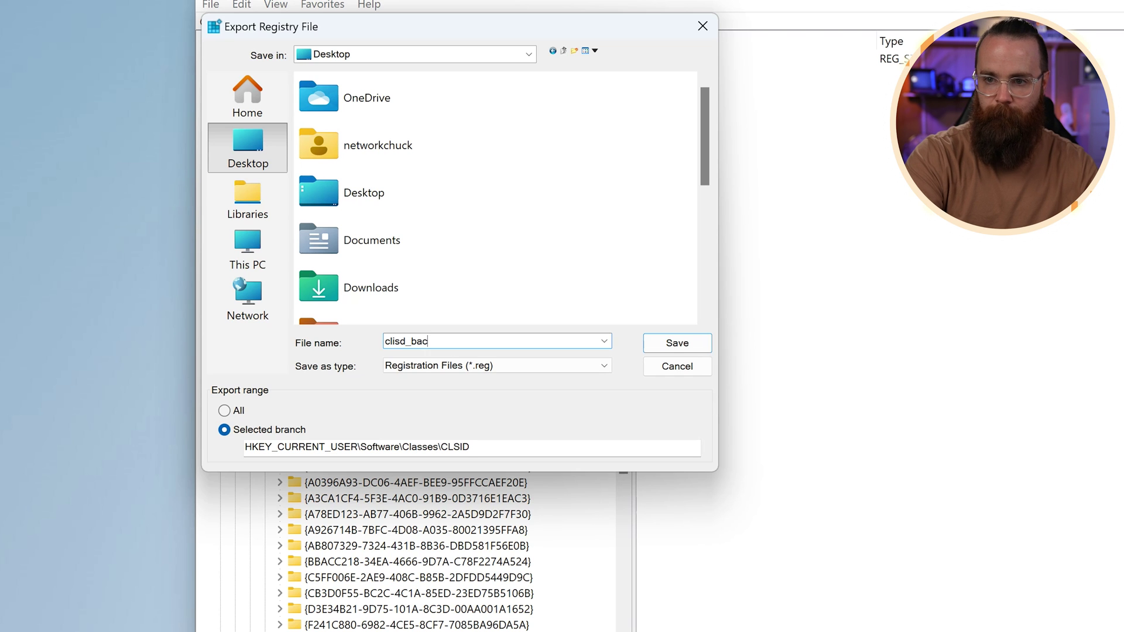
pyautogui.write('kup')
pyautogui.press('Return')
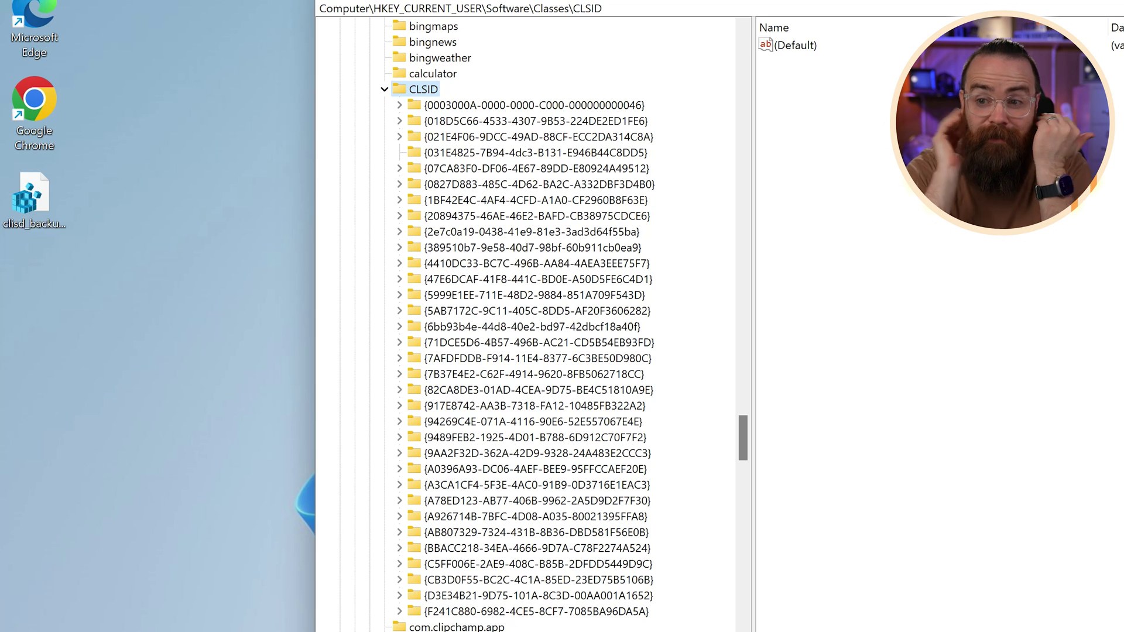
pyautogui.doubleClick(29, 194)
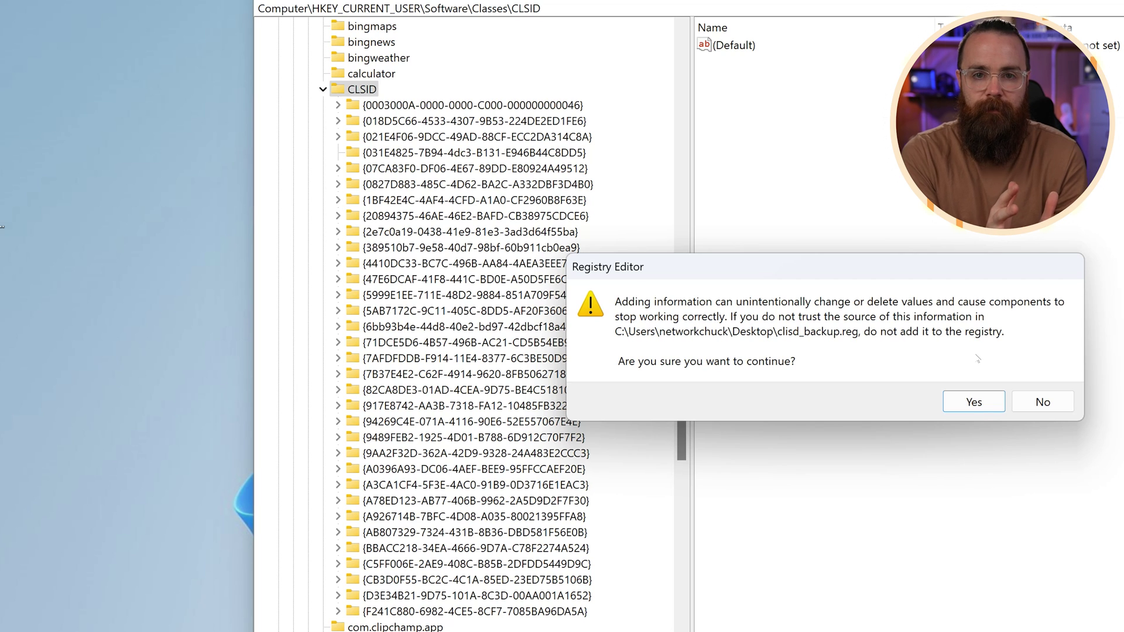
pyautogui.click(973, 401)
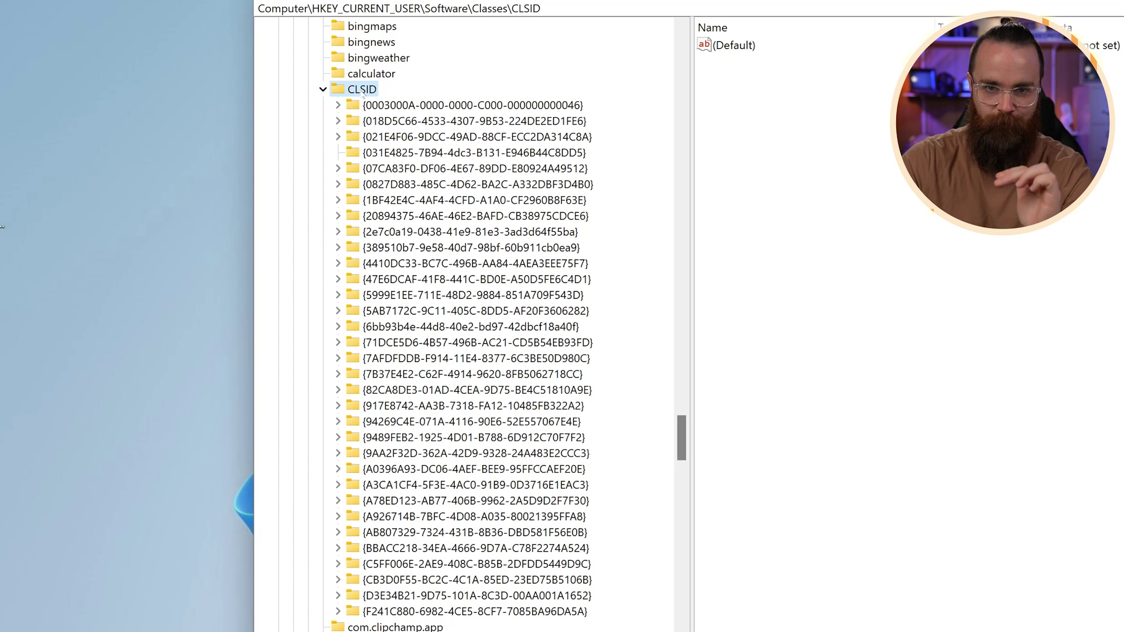
# Create a new key under CLSID named {86ca1aa0-34aa-4e8b-a509-50c905bae2a2} from the clipboard
pyautogui.rightClick(363, 92)
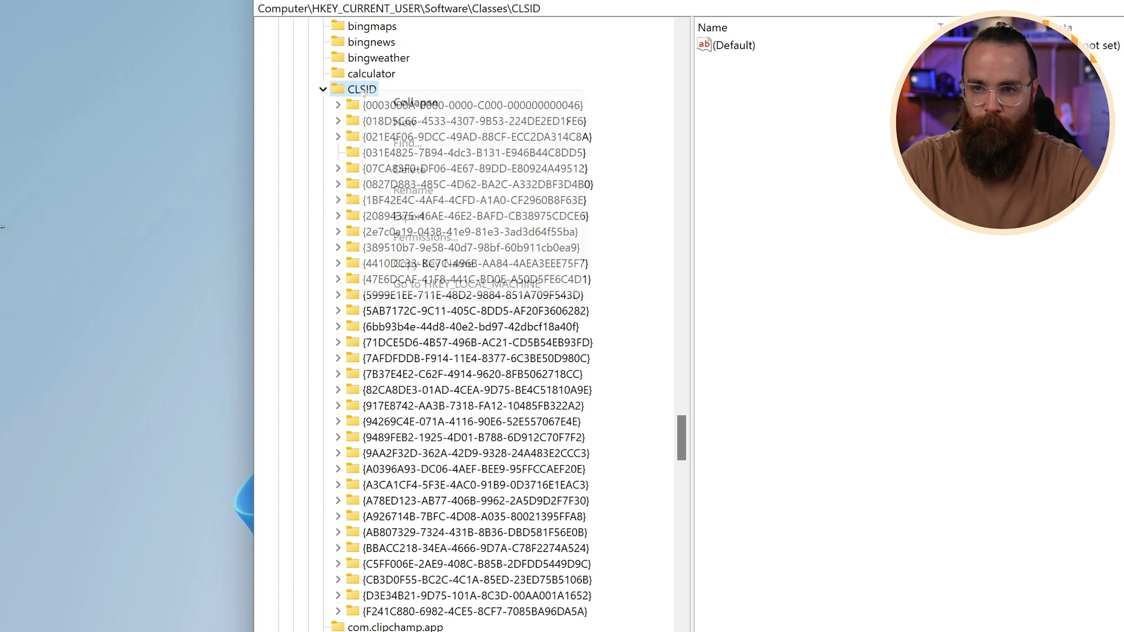
pyautogui.moveTo(407, 128)
pyautogui.click(621, 123)
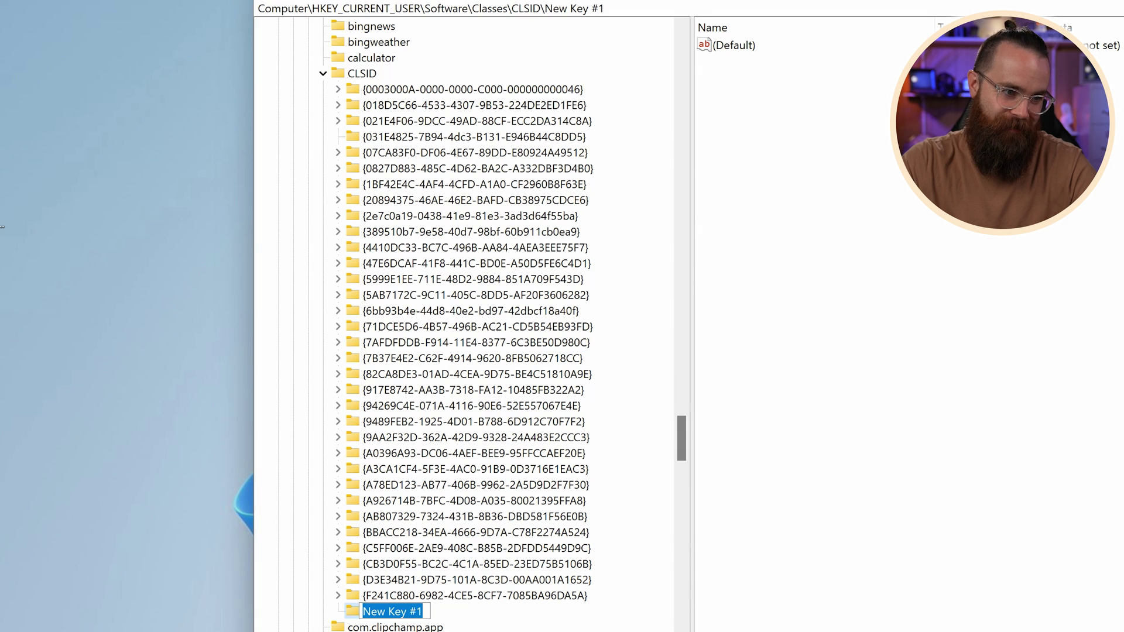
pyautogui.click(396, 610)
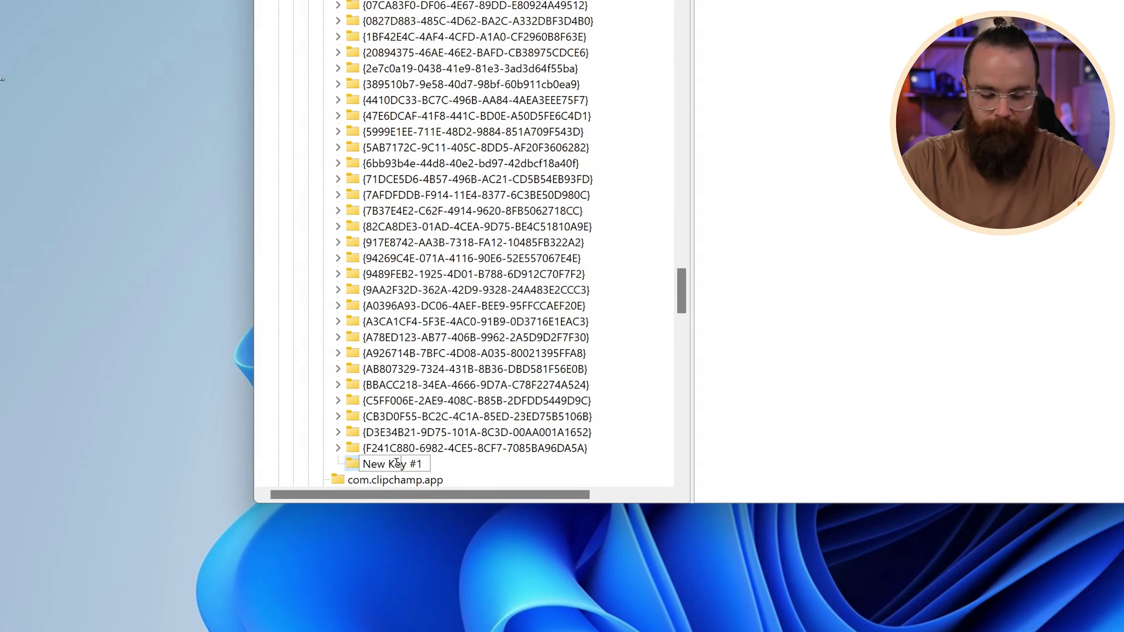
pyautogui.hotkey('ctrl', 'a')
pyautogui.write('{86ca1aa0-34aa-4e8b-a509-50c905bae2a2}')
pyautogui.press('Return')
# Add a subkey named InprocServer32 inside the new GUID key
pyautogui.scroll(-1, 426, 368)
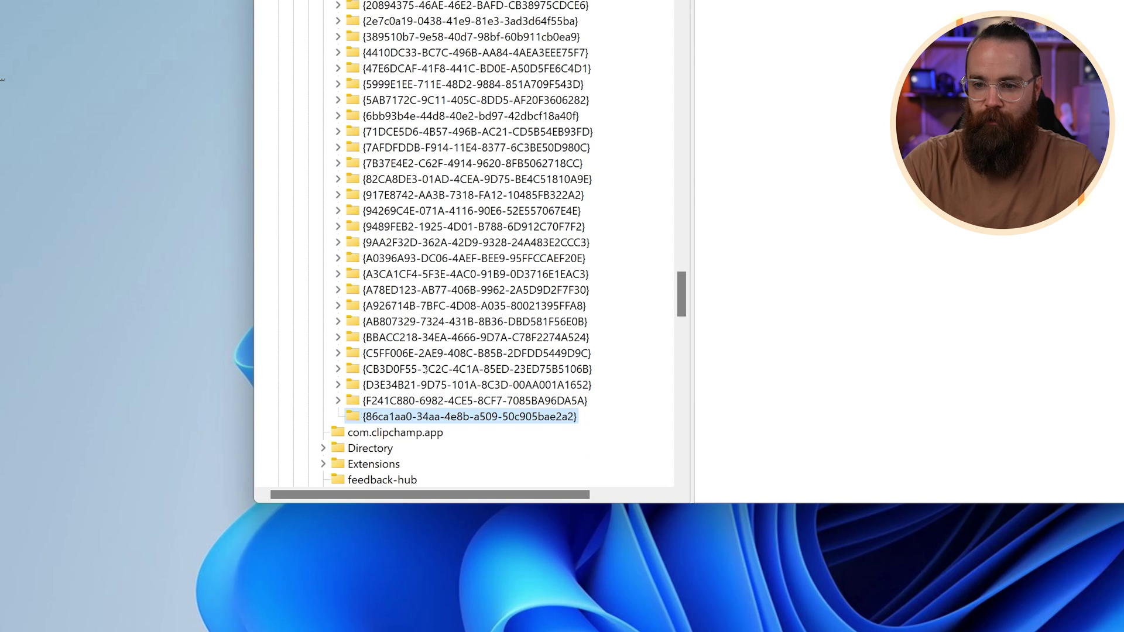
pyautogui.rightClick(418, 419)
pyautogui.moveTo(585, 449)
pyautogui.click(673, 449)
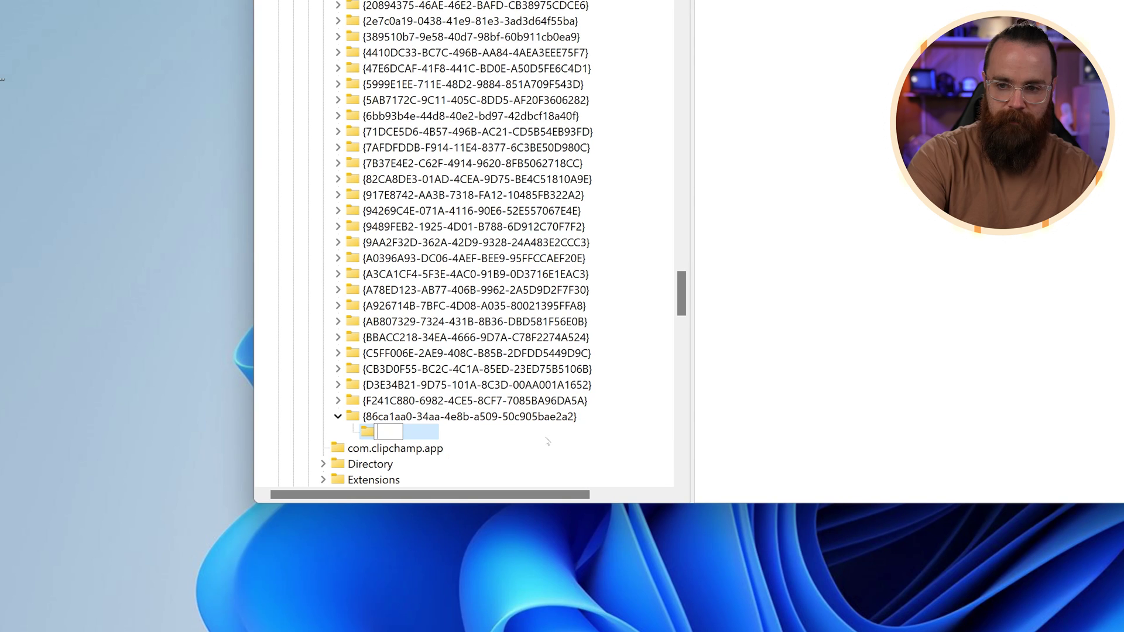
pyautogui.write('InprocServe')
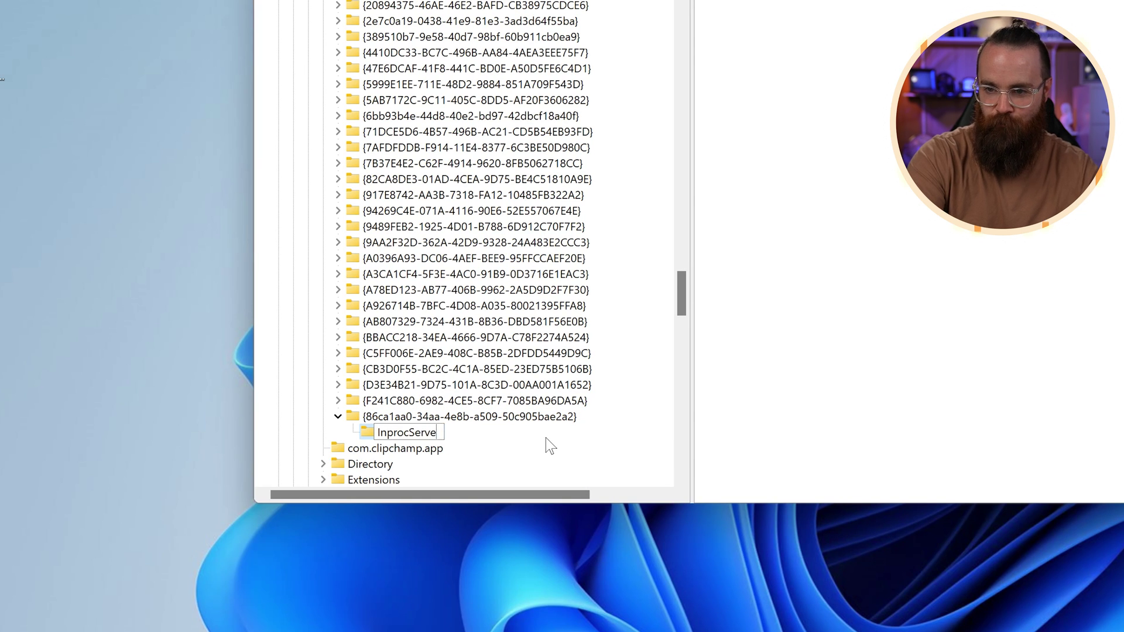
pyautogui.write('r32')
pyautogui.press('Return')
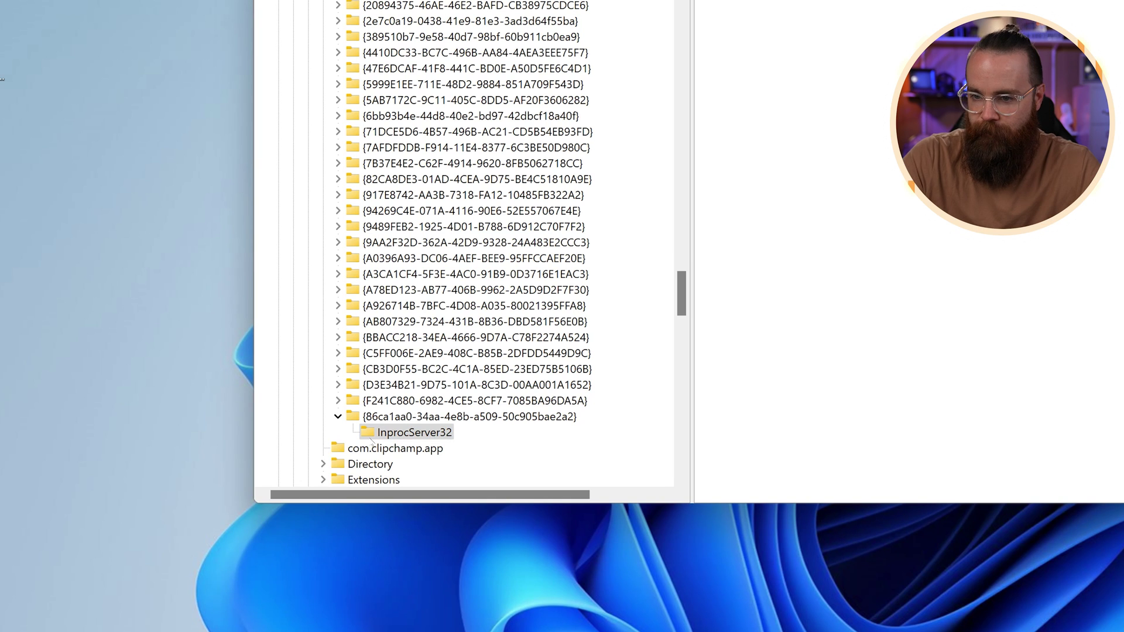
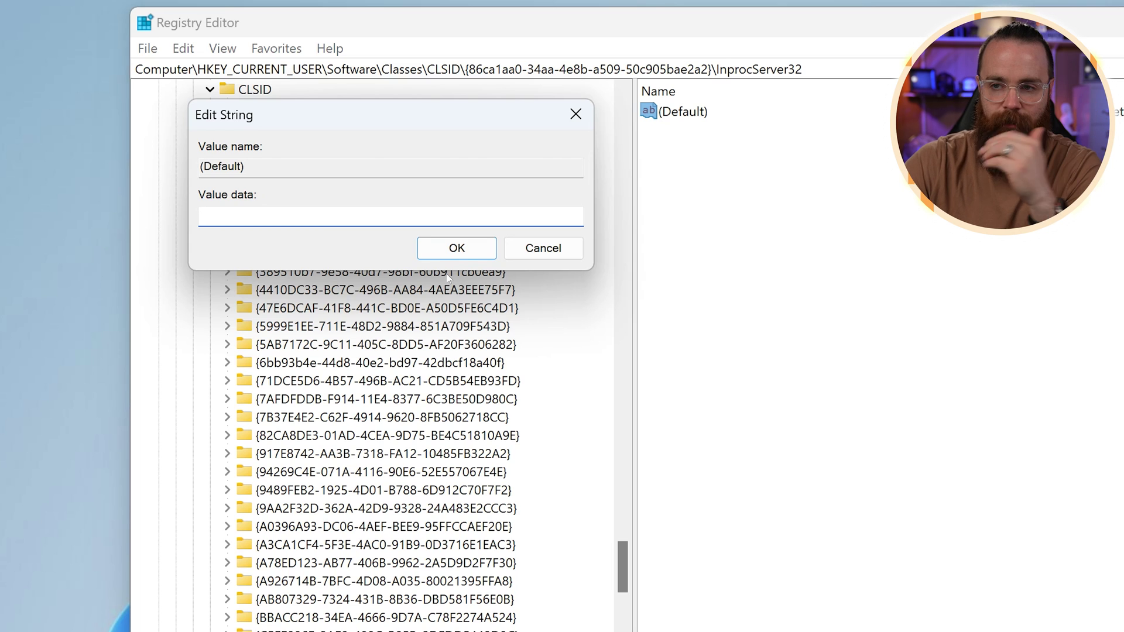
# Save the InprocServer32 (Default) value with empty data, then bring up the desktop context menu
pyautogui.click(457, 250)
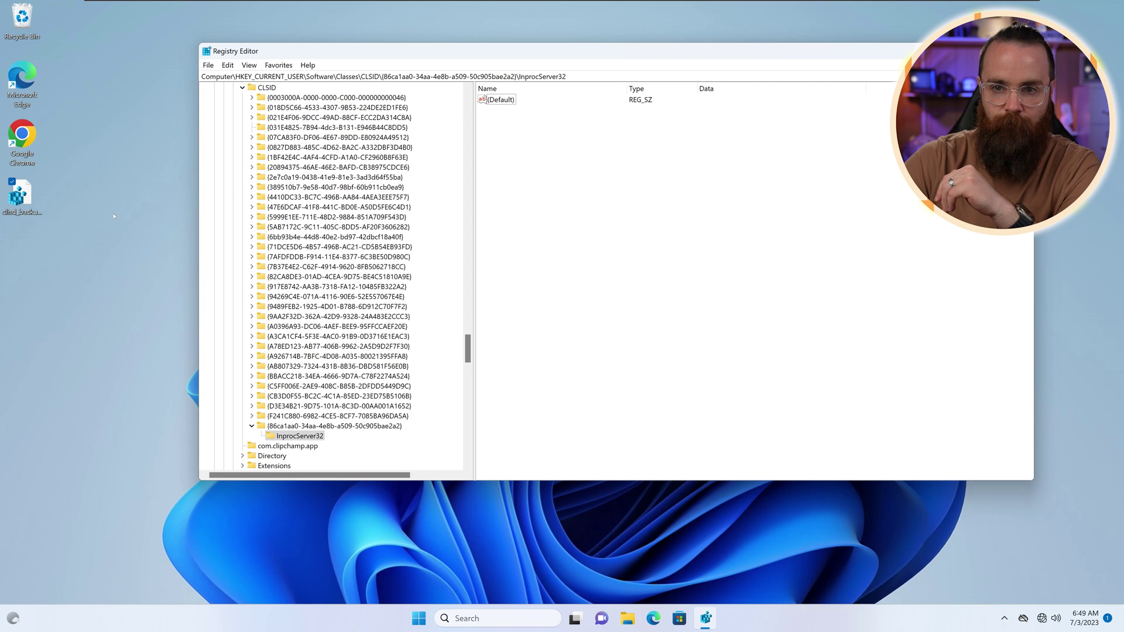
pyautogui.rightClick(114, 216)
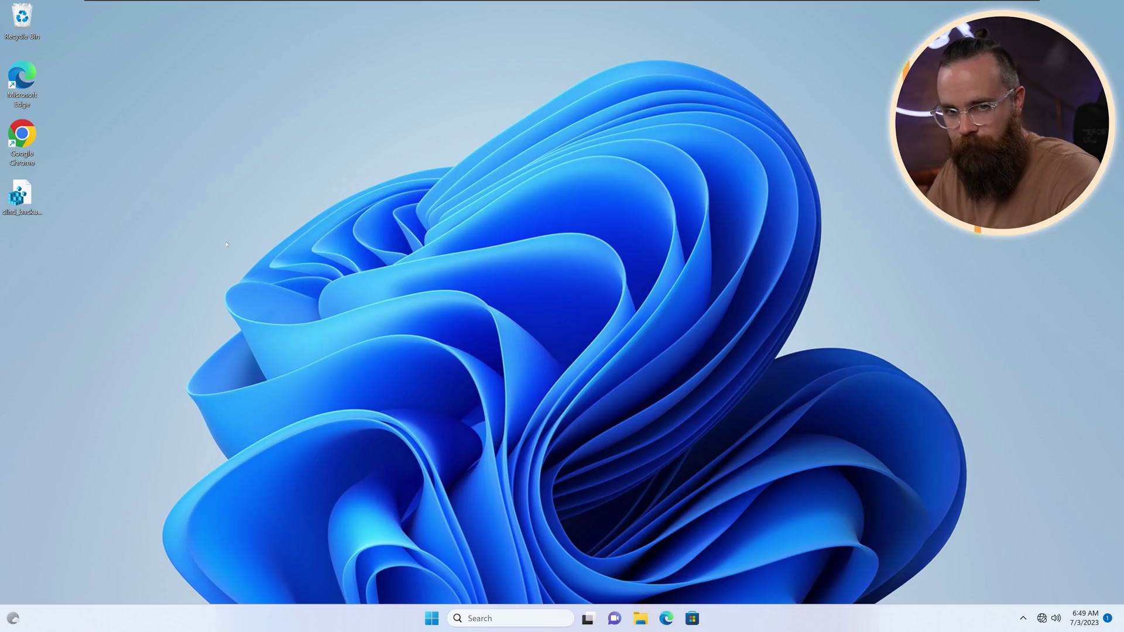
# Open the desktop's right-click menu to confirm it now shows the classic full layout
pyautogui.rightClick(233, 198)
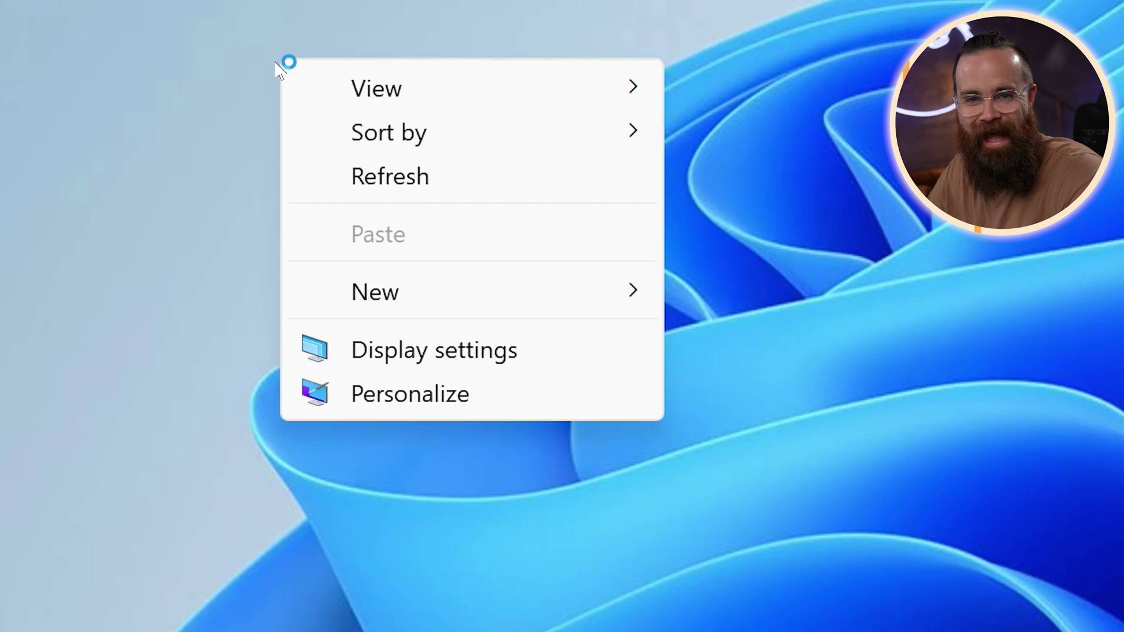